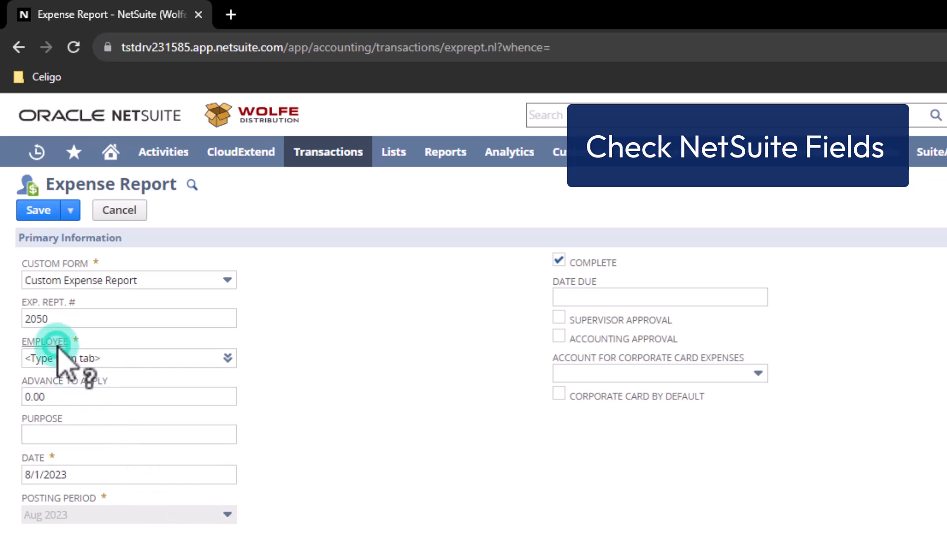
pyautogui.click(57, 345)
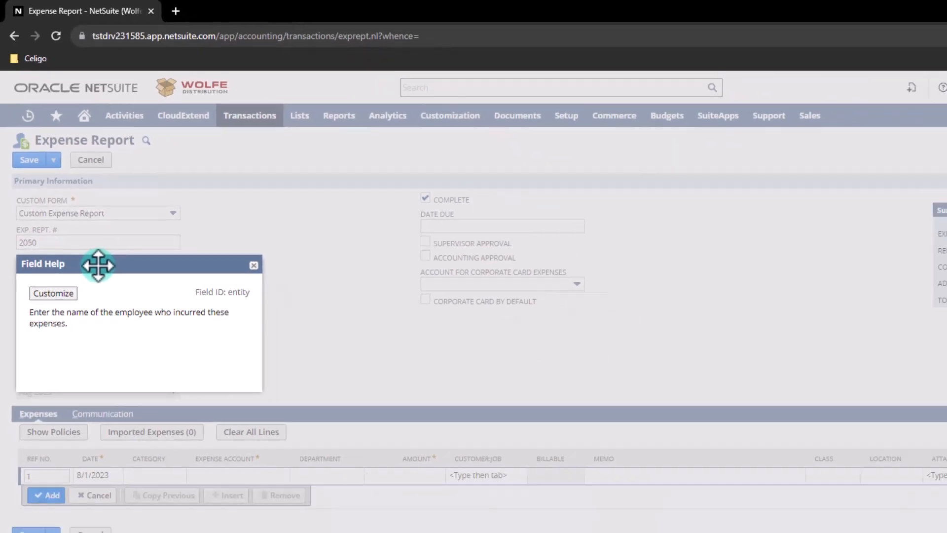
pyautogui.click(130, 337)
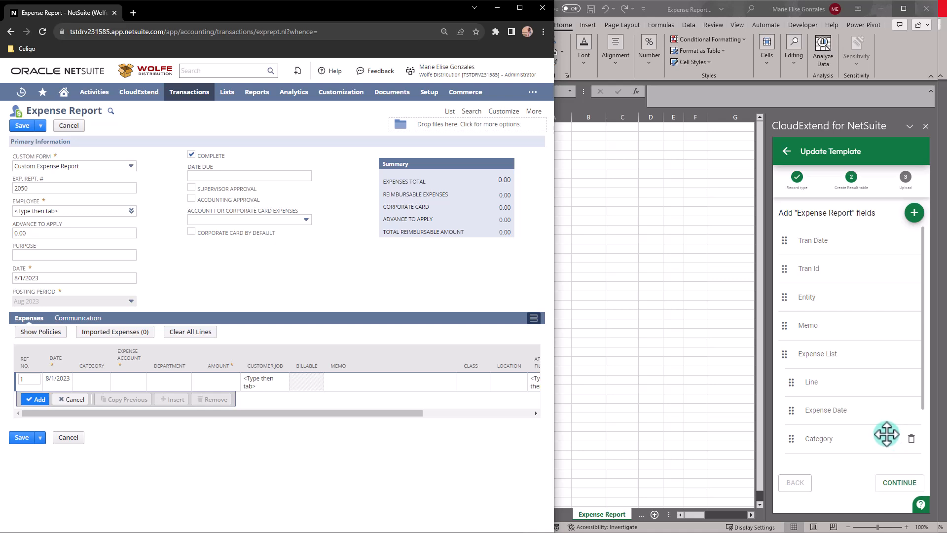
# - Scroll through the Expense Report fields listed in the CloudExtend Update Template pane
pyautogui.scroll(-2, 887, 434)
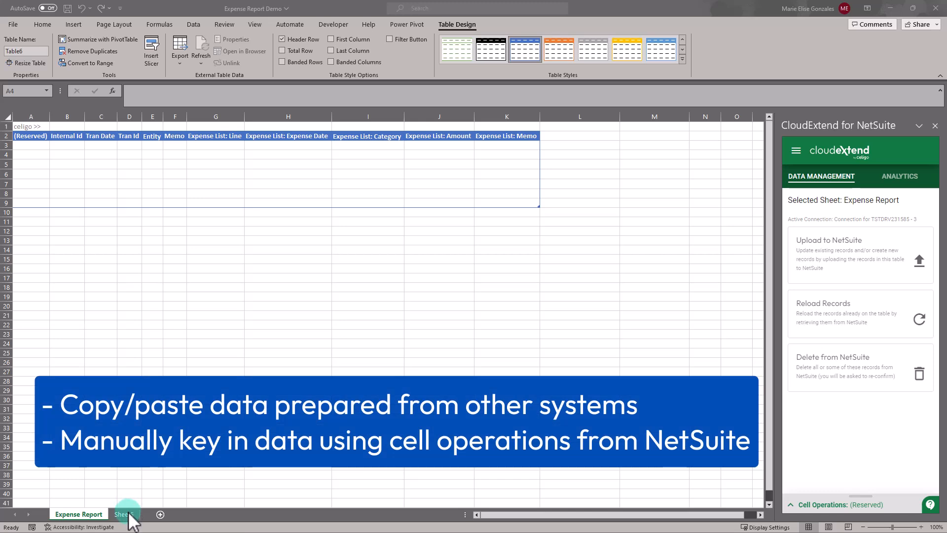
# - Copy names and memos from Sheet5 A2:B10 into Entity and Memo at E3, widening Memo
pyautogui.click(132, 508)
pyautogui.moveTo(56, 140); pyautogui.dragTo(123, 291)
pyautogui.hotkey('ctrl', 'c')
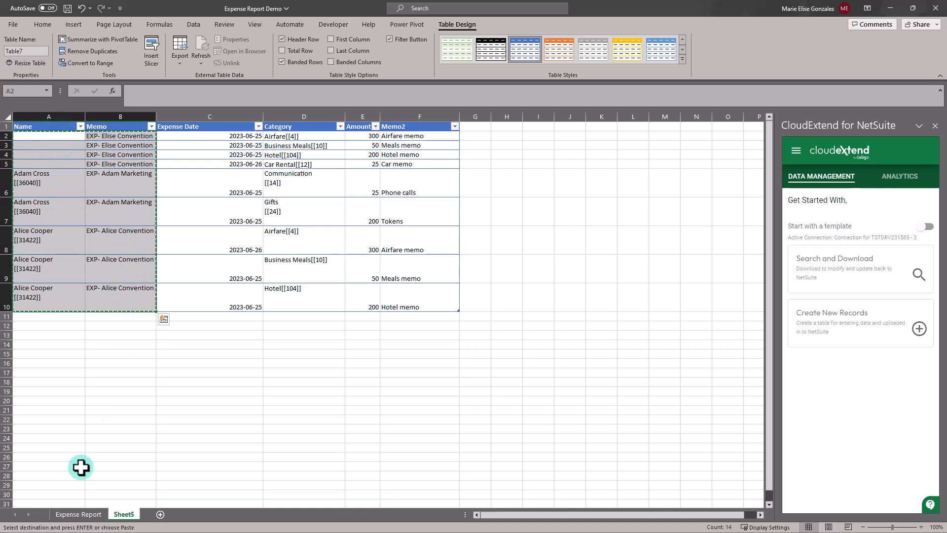
pyautogui.click(78, 514)
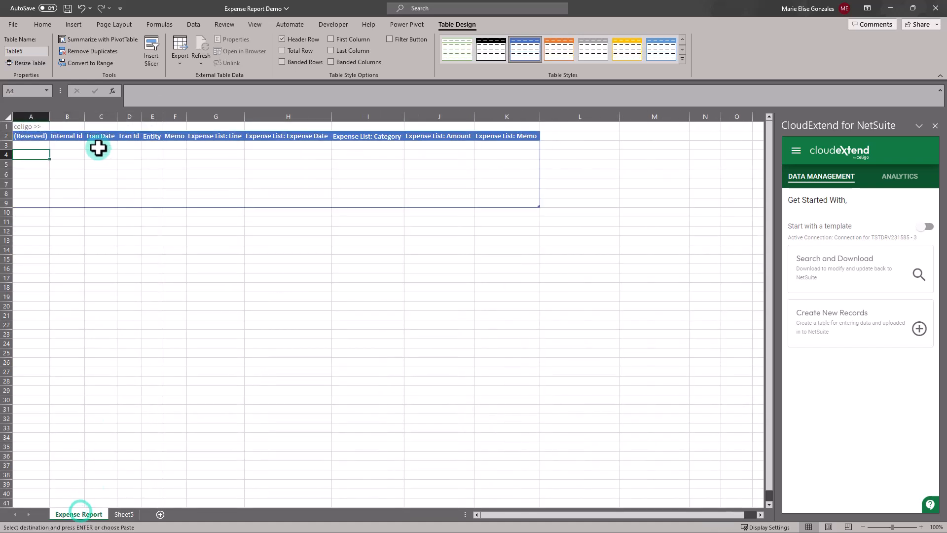
pyautogui.rightClick(147, 145)
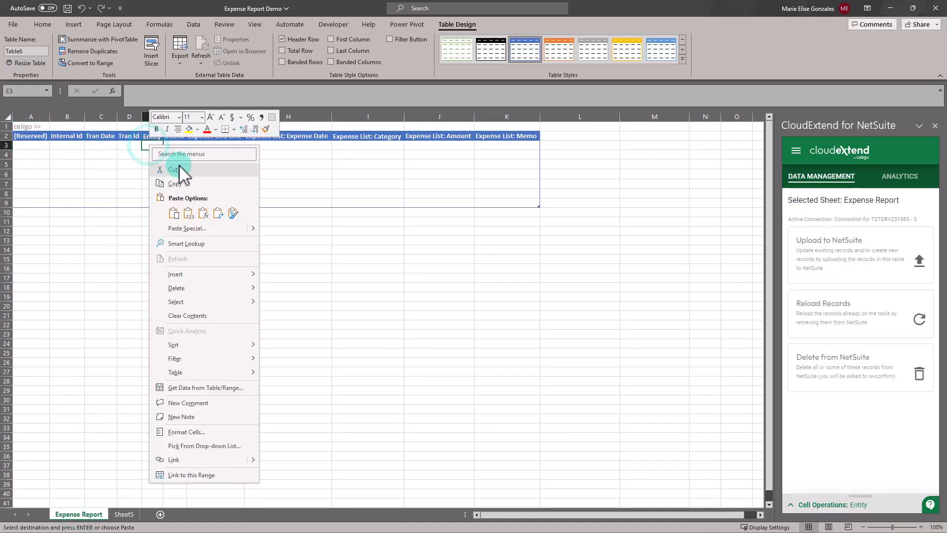
pyautogui.click(188, 213)
pyautogui.moveTo(187, 117); pyautogui.dragTo(219, 117)
pyautogui.click(102, 145)
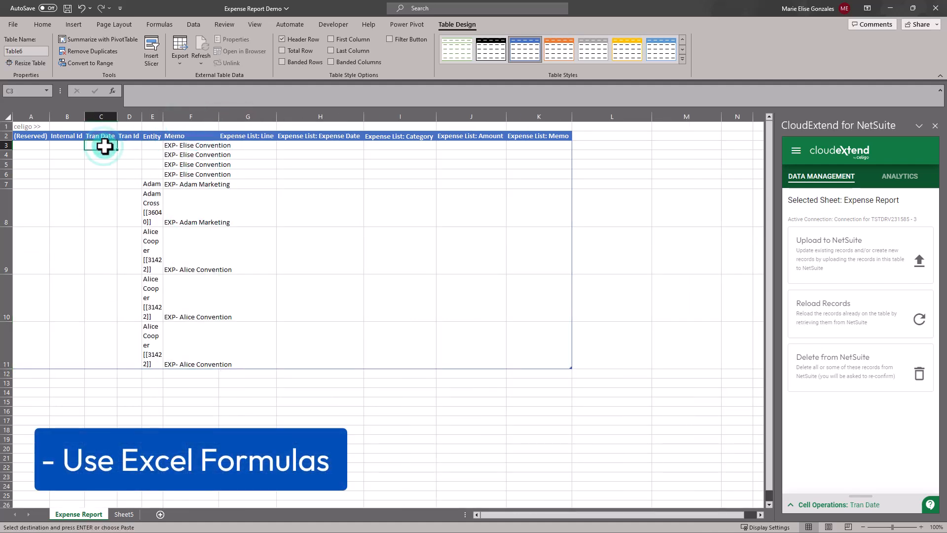
# - Enter =TODAY() in C3 so Tran Dates read 2023-08-02, and widen the Entity column
pyautogui.write('=today')
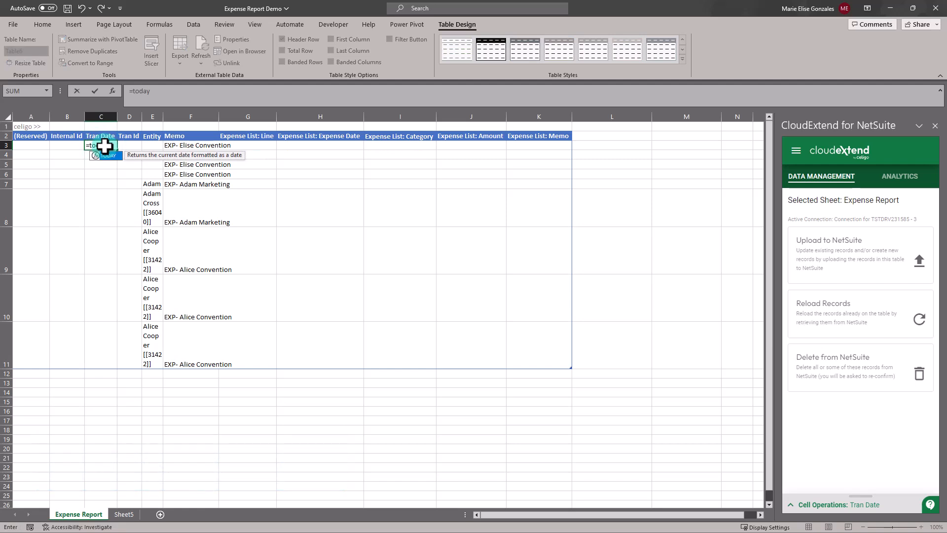
pyautogui.write('()')
pyautogui.press('Return')
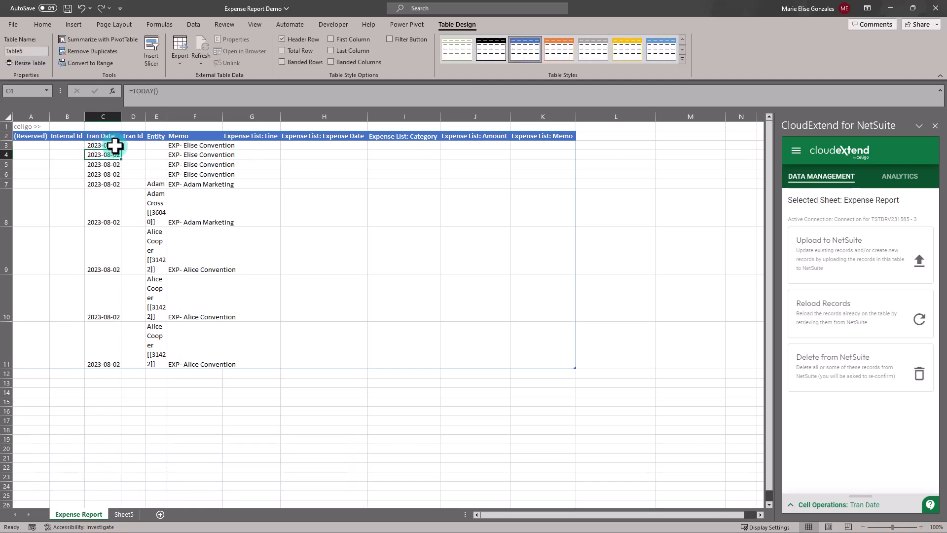
pyautogui.moveTo(167, 113); pyautogui.dragTo(260, 116)
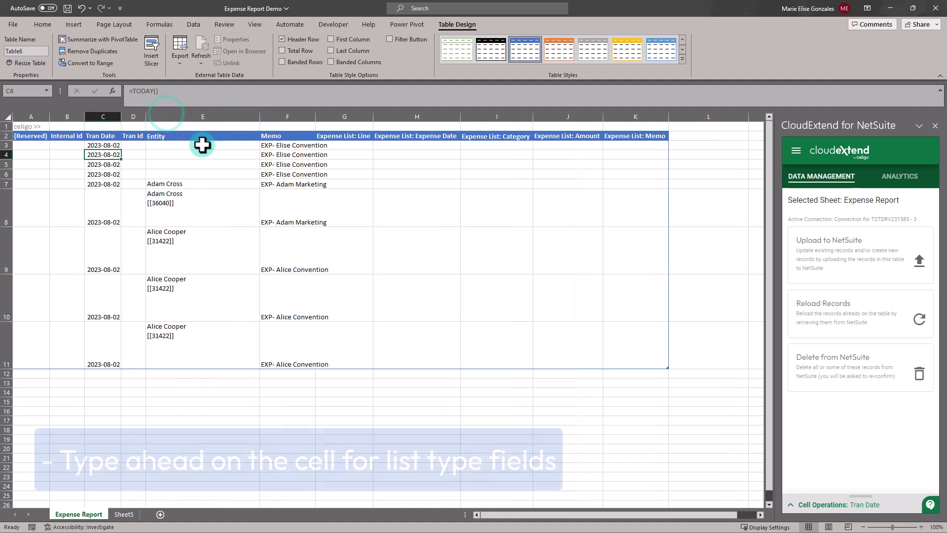
# - Enter the employee's name in E3 and copy it into the empty Entity cells E4 to E6
pyautogui.click(201, 145)
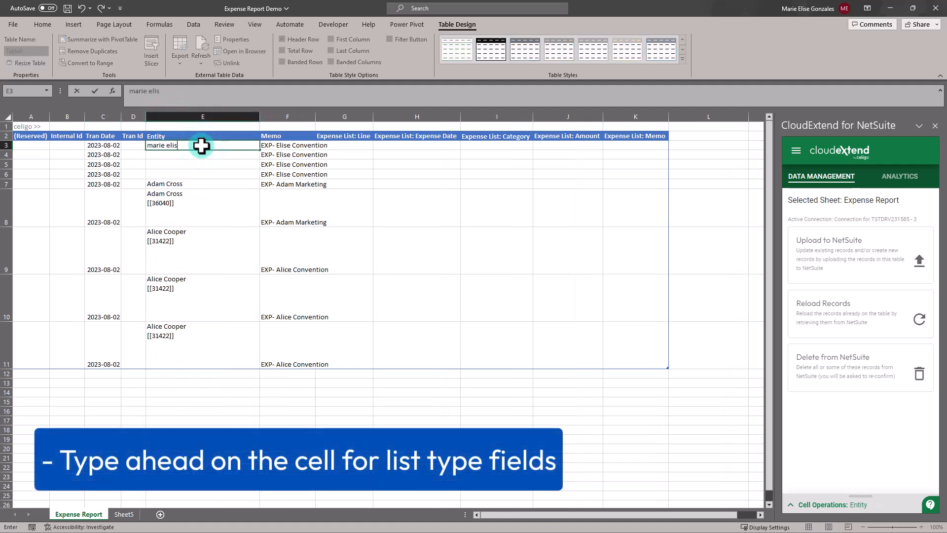
pyautogui.press('Return')
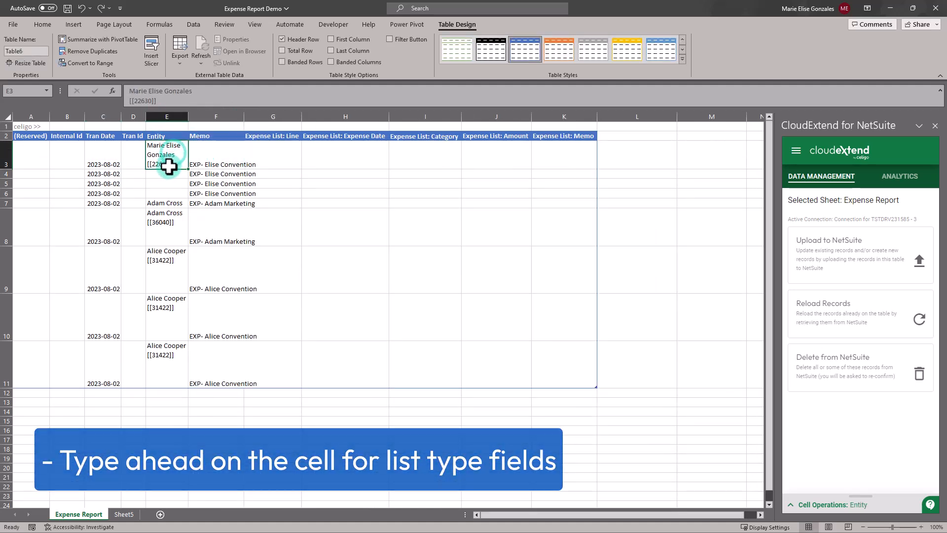
pyautogui.hotkey('ctrl', 'c')
pyautogui.moveTo(169, 173); pyautogui.dragTo(173, 193)
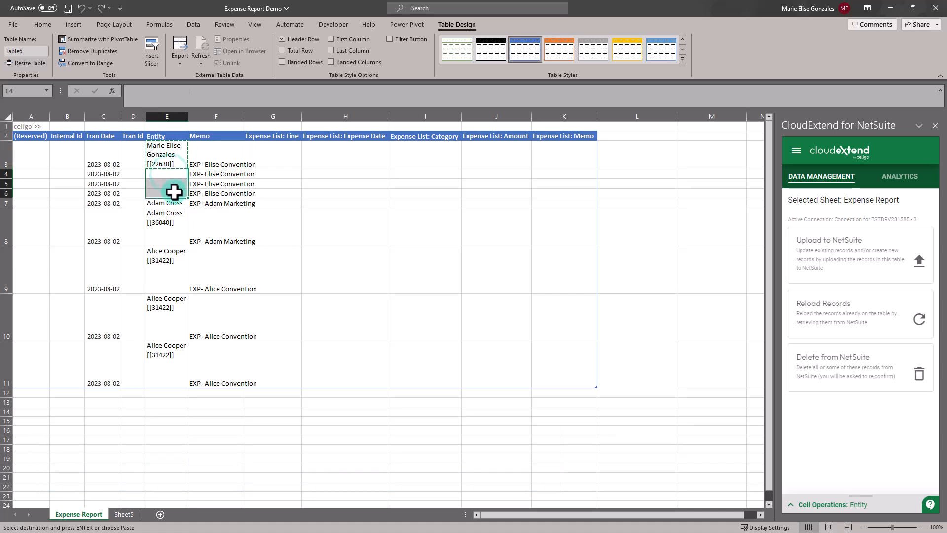
pyautogui.hotkey('ctrl', 'v')
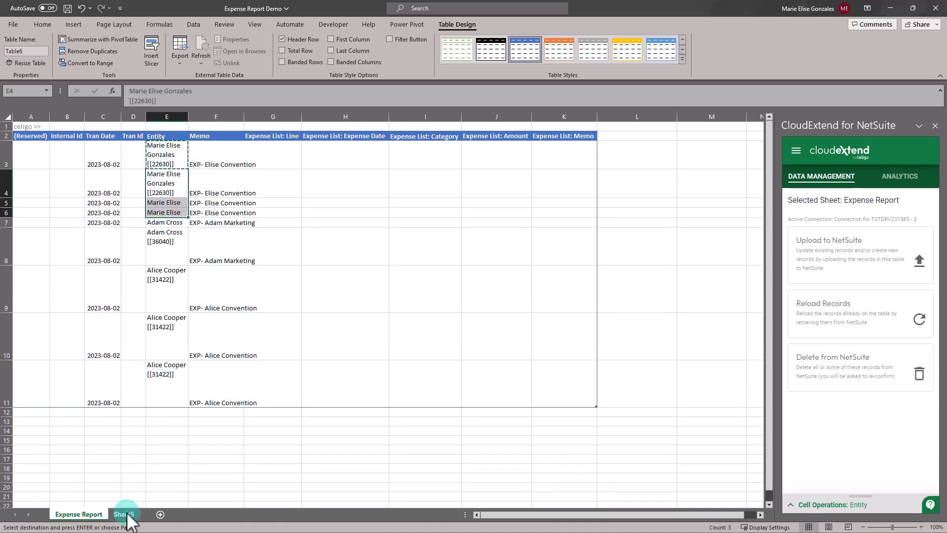
# - Paste the Sheet5 expense date, category, amount and memo lines into H3 through K11
pyautogui.click(126, 516)
pyautogui.moveTo(209, 137); pyautogui.dragTo(394, 296)
pyautogui.click(78, 514)
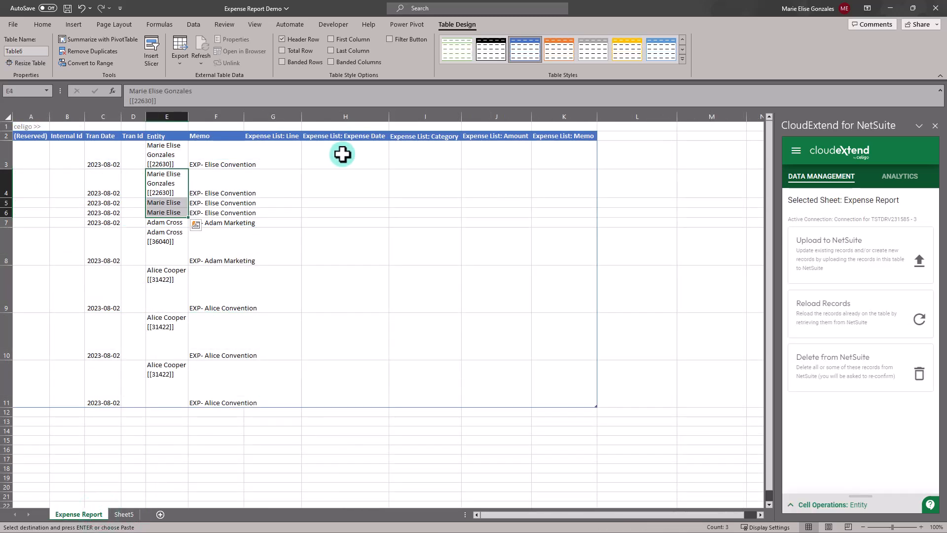
pyautogui.click(342, 154)
pyautogui.rightClick(342, 154)
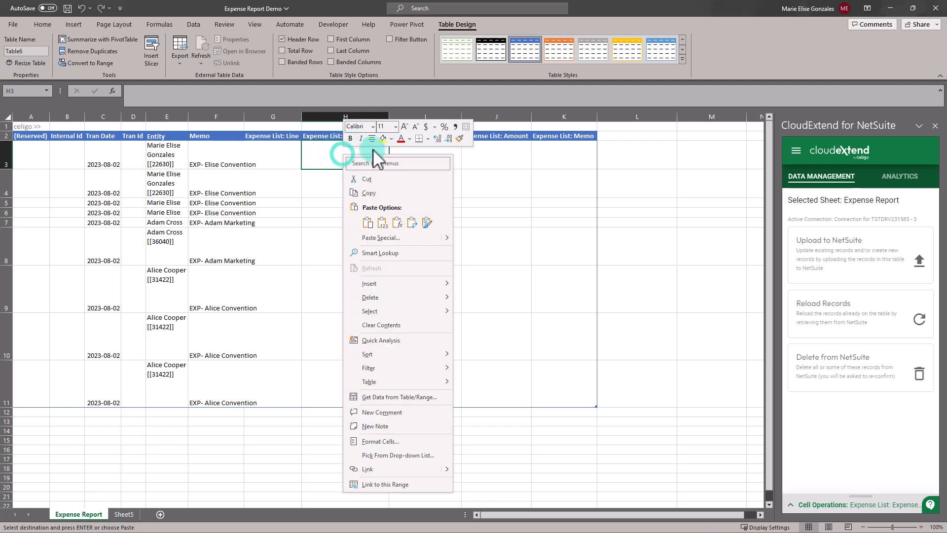
pyautogui.click(382, 215)
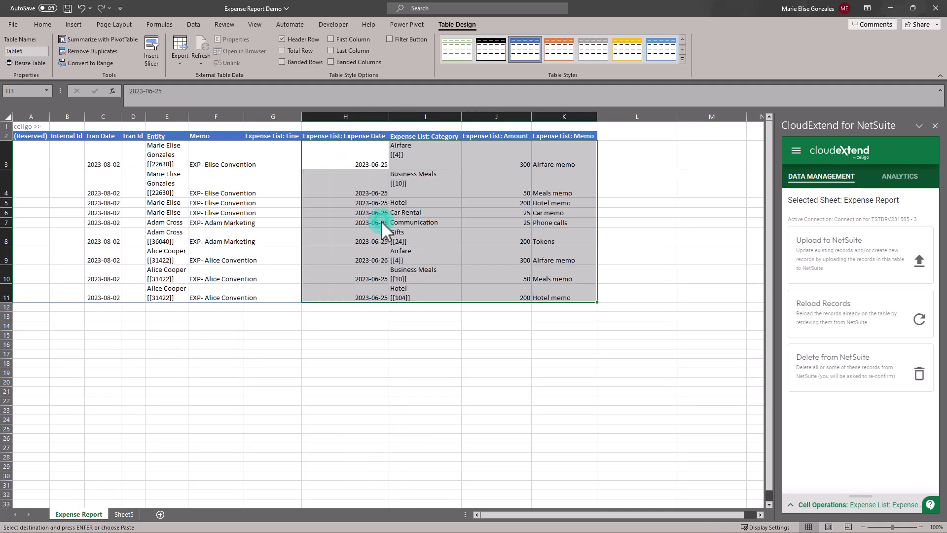
pyautogui.click(206, 330)
pyautogui.click(269, 232)
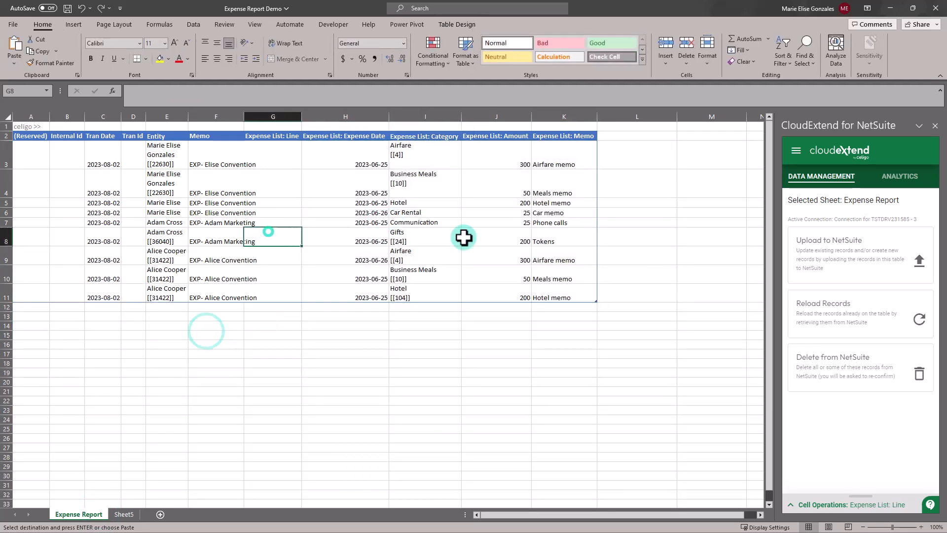
# - Upload the filled expense rows to NetSuite with CloudExtend's Upload Records
pyautogui.click(830, 274)
pyautogui.click(898, 484)
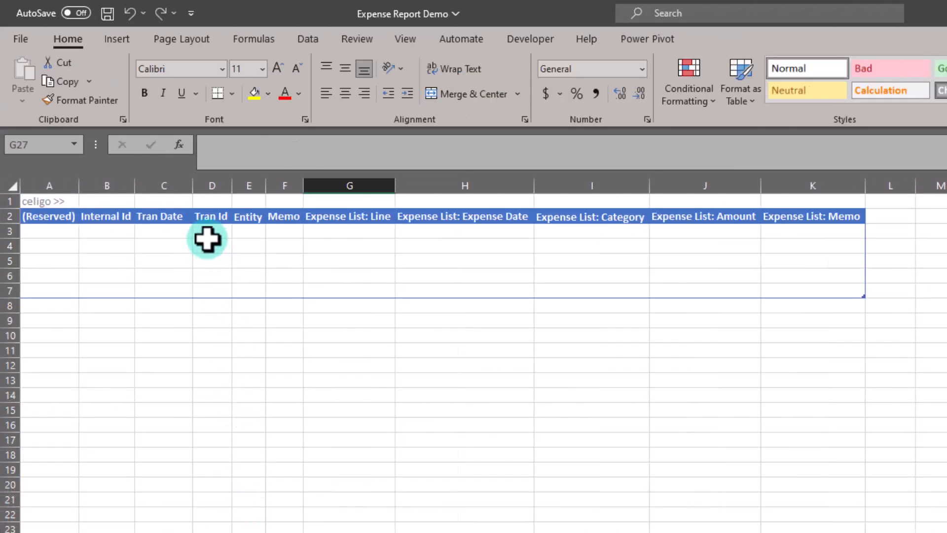
# - Enter =TODAY() in C3 so every Tran Date reads 2023-08-02
pyautogui.click(174, 233)
pyautogui.write('=today')
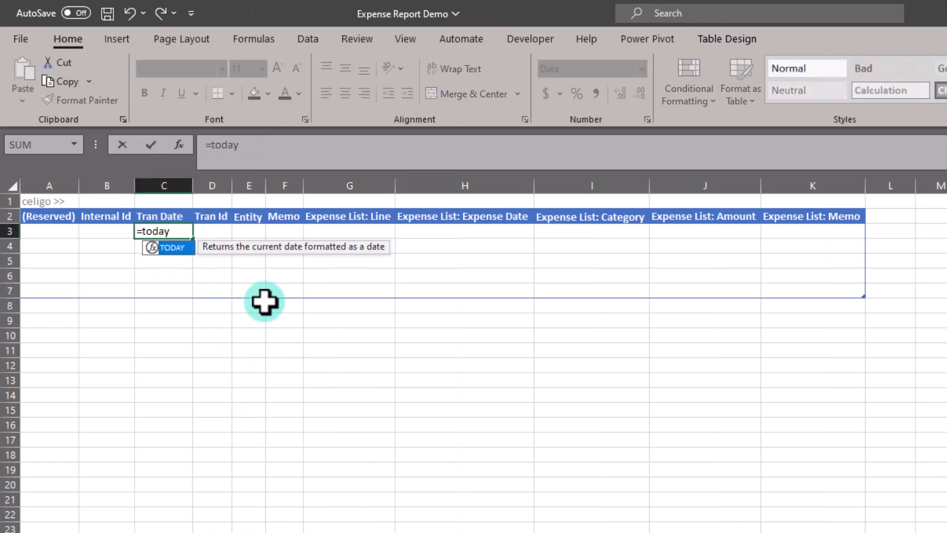
pyautogui.write('()')
pyautogui.press('Return')
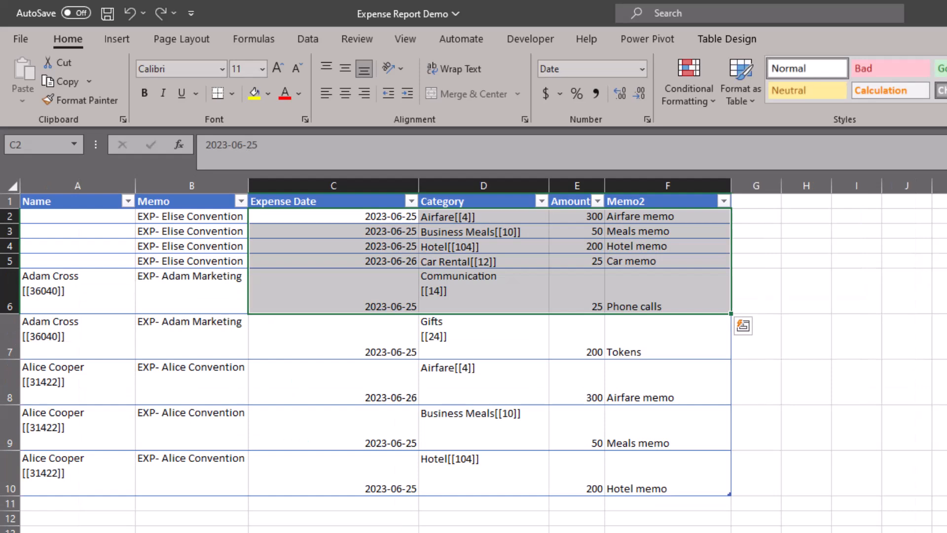
# - Paste the copied expense lines into H3 to K7 and upload rows A3:K7 to NetSuite
pyautogui.hotkey('ctrl', 'c')
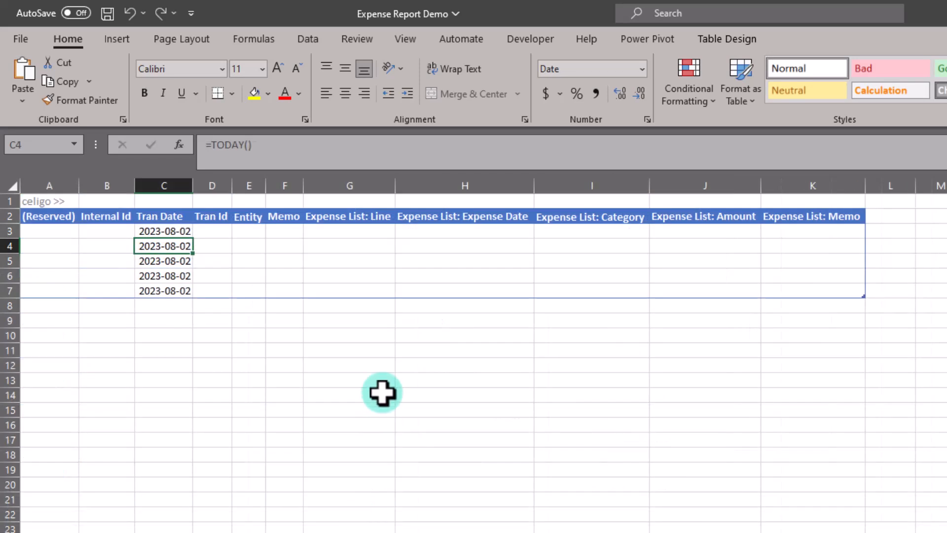
pyautogui.click(493, 229)
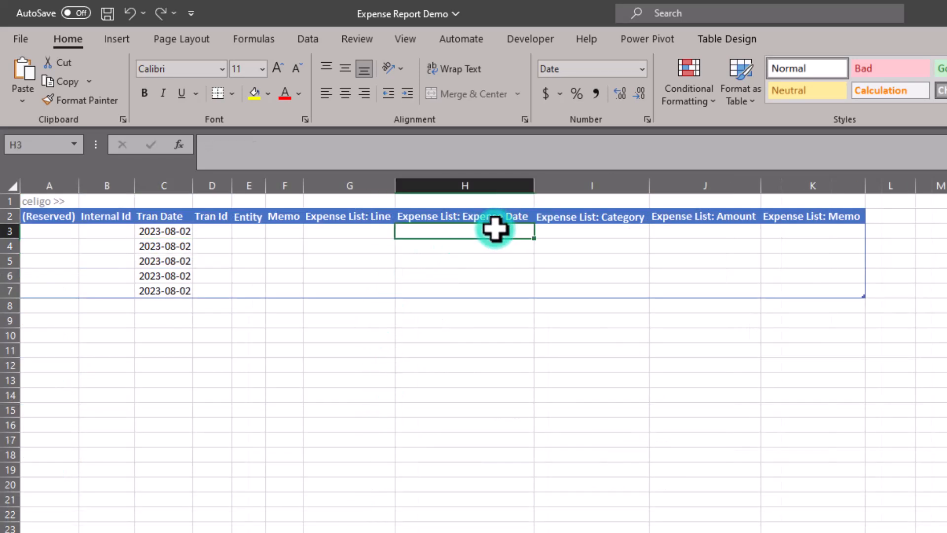
pyautogui.rightClick(494, 230)
pyautogui.click(557, 338)
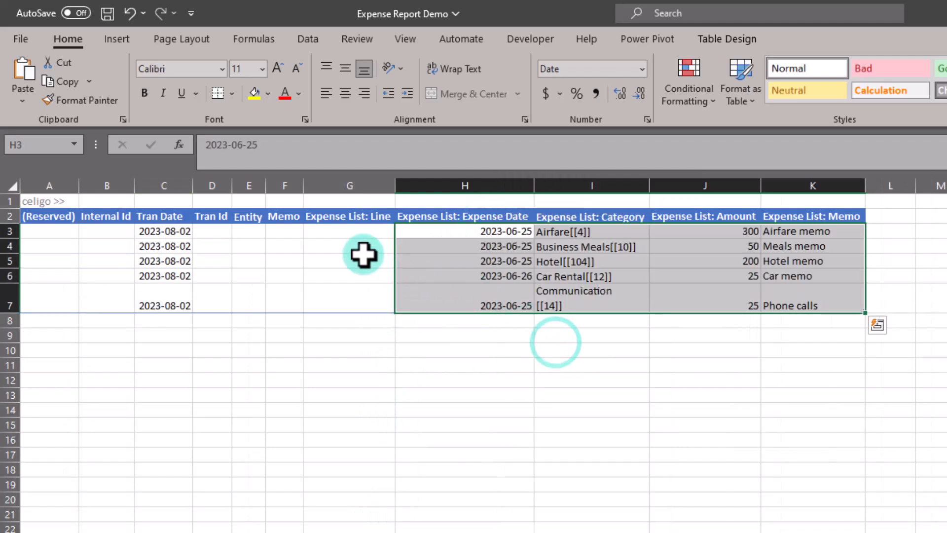
pyautogui.click(241, 232)
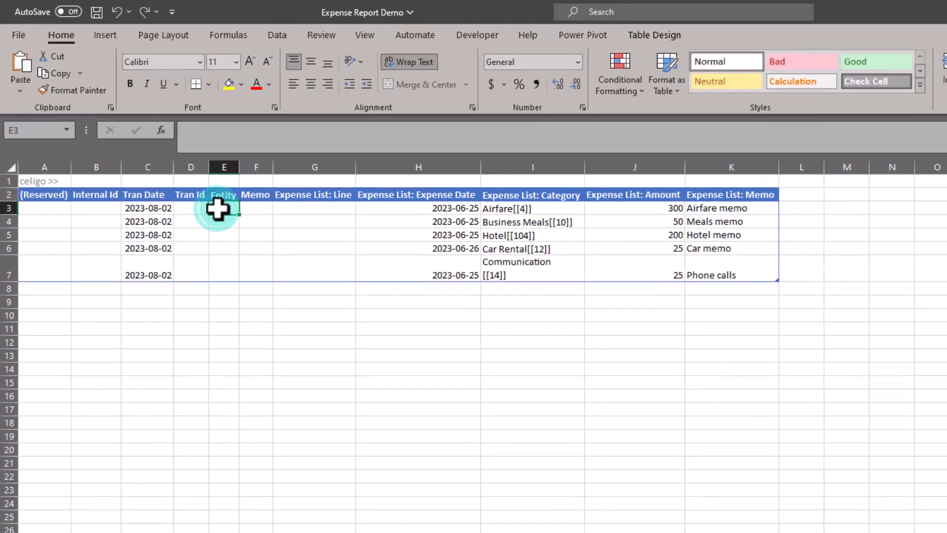
pyautogui.click(895, 473)
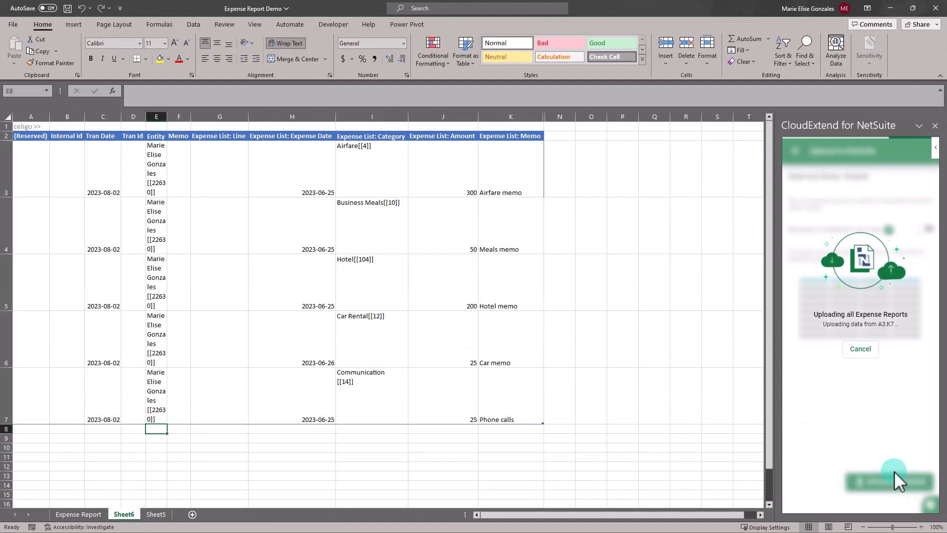